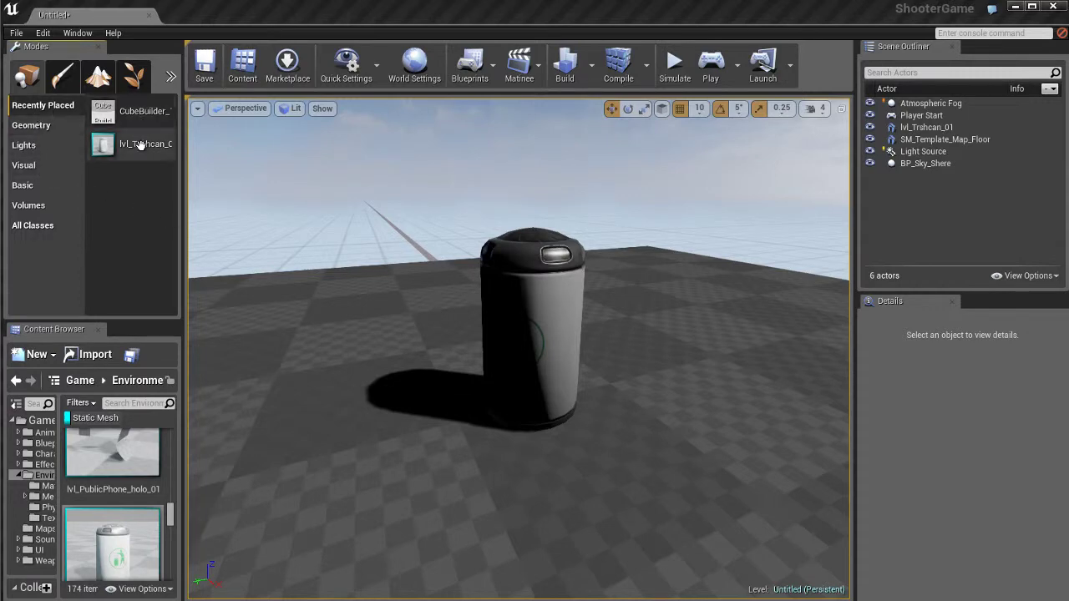
- Place another lvl_Trshcan_01 beside the existing trash can, view the scene in wireframe, and return to lit shading
{"action": "left_click_drag", "start_coordinate": [129, 148], "coordinate": [394, 417]}
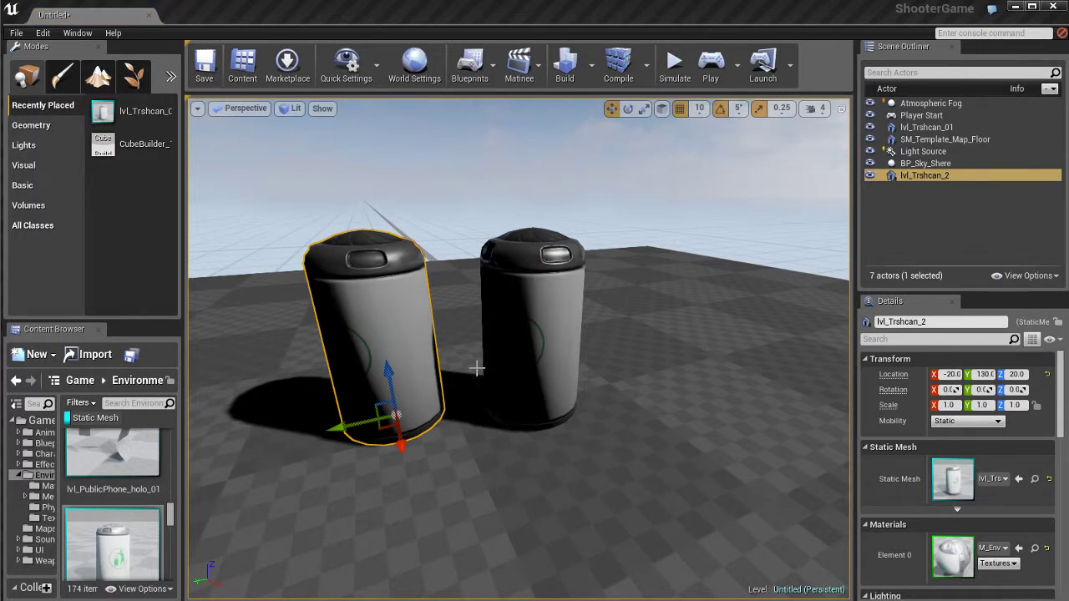
{"action": "key", "text": "alt+2"}
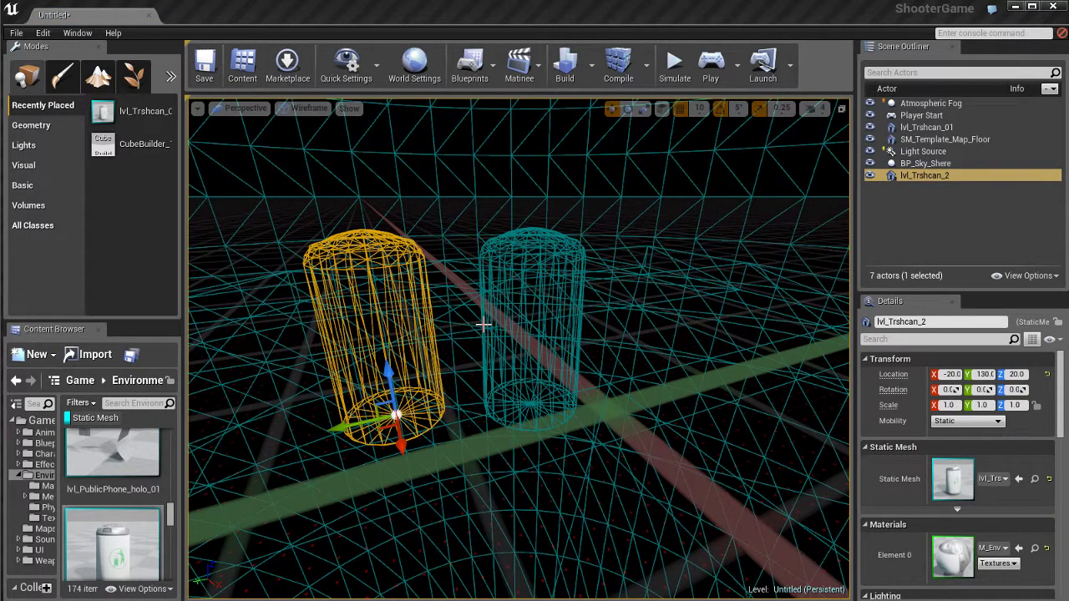
{"action": "key", "text": "alt+4"}
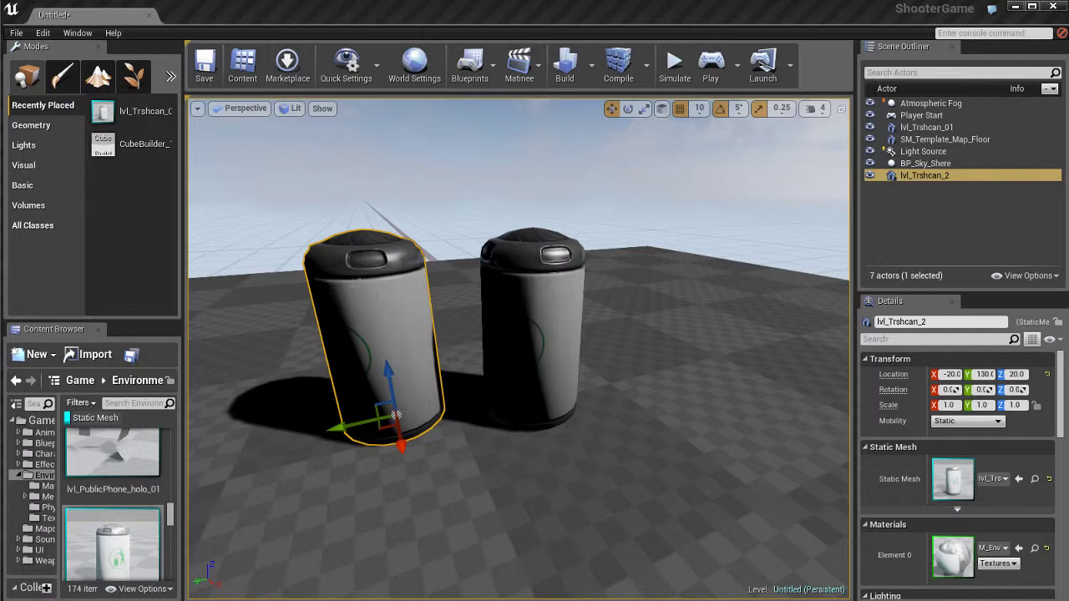
{"action": "left_click", "coordinate": [536, 302]}
{"action": "left_click", "coordinate": [402, 311]}
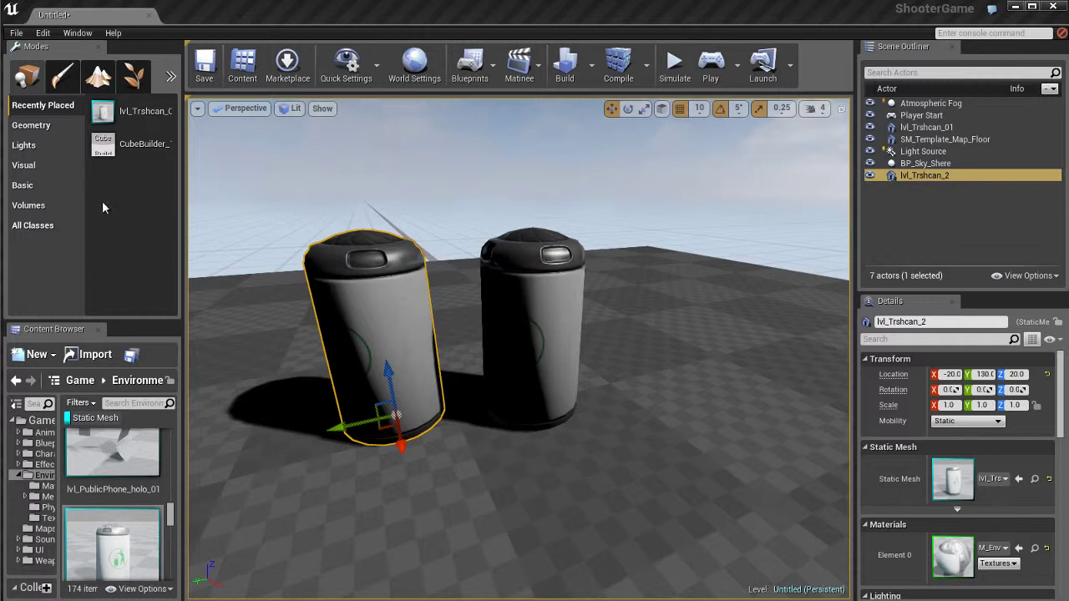
- Place an additive Box geometry brush on the floor near the trash cans
{"action": "left_click", "coordinate": [32, 126]}
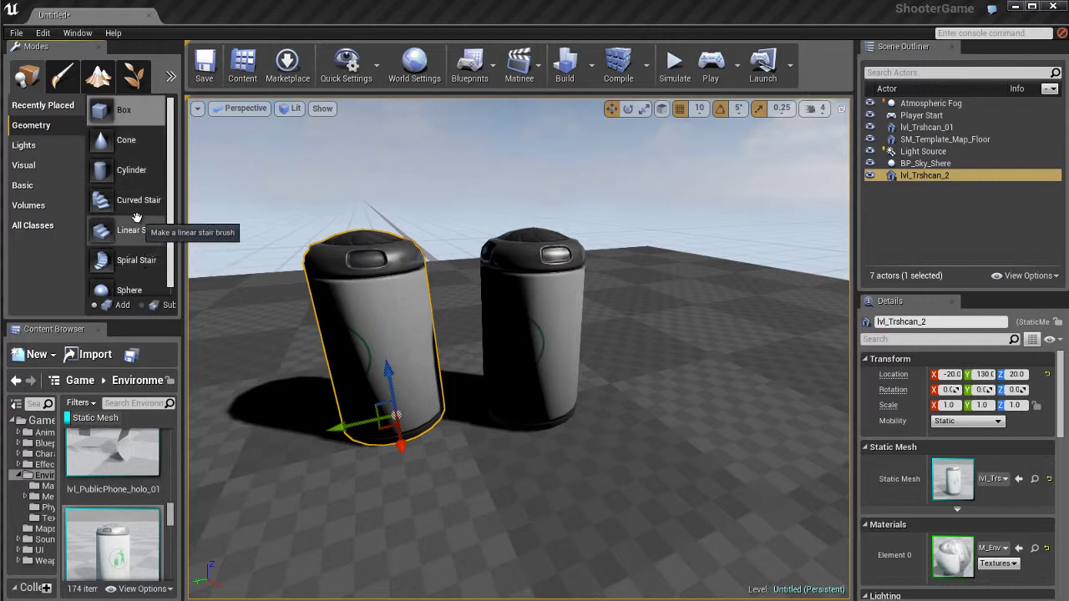
{"action": "scroll", "coordinate": [137, 219], "scroll_direction": "down", "scroll_amount": 1}
{"action": "scroll", "coordinate": [137, 218], "scroll_direction": "up", "scroll_amount": 1}
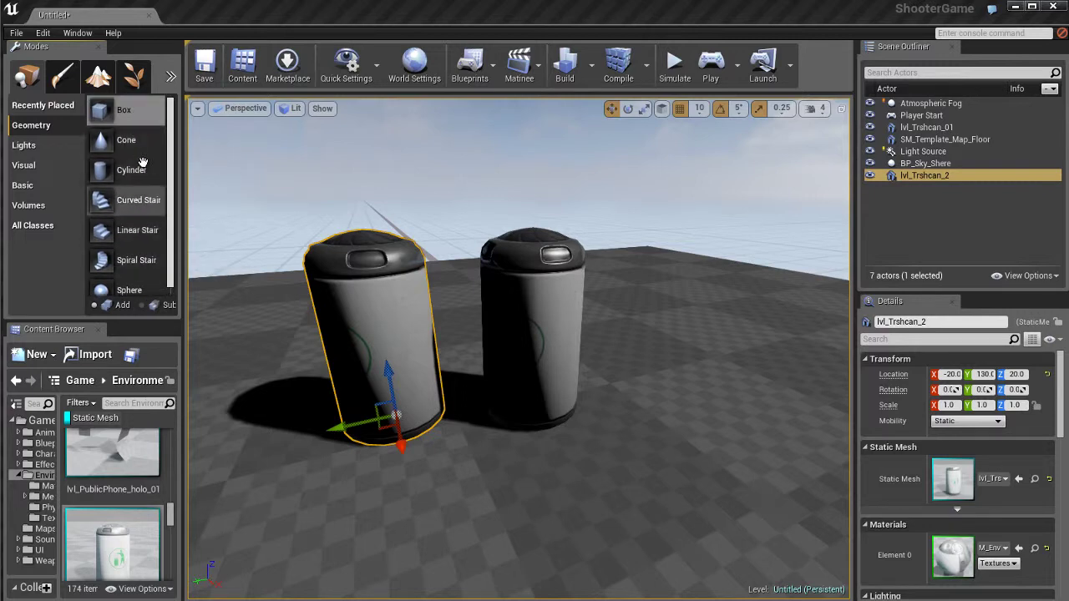
{"action": "left_click", "coordinate": [134, 112]}
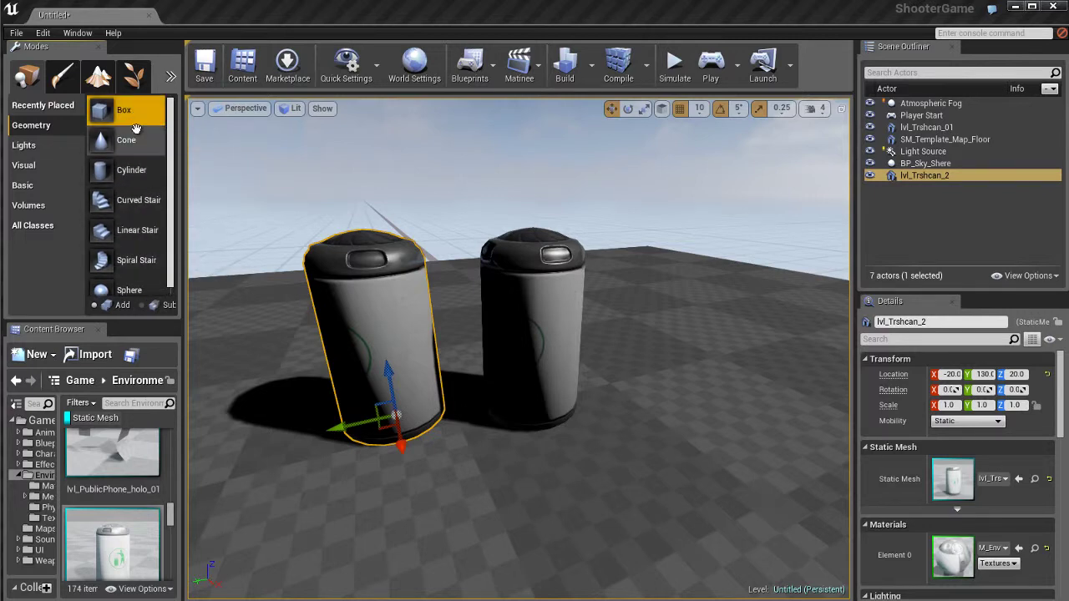
{"action": "scroll", "coordinate": [484, 249], "scroll_direction": "down", "scroll_amount": 8}
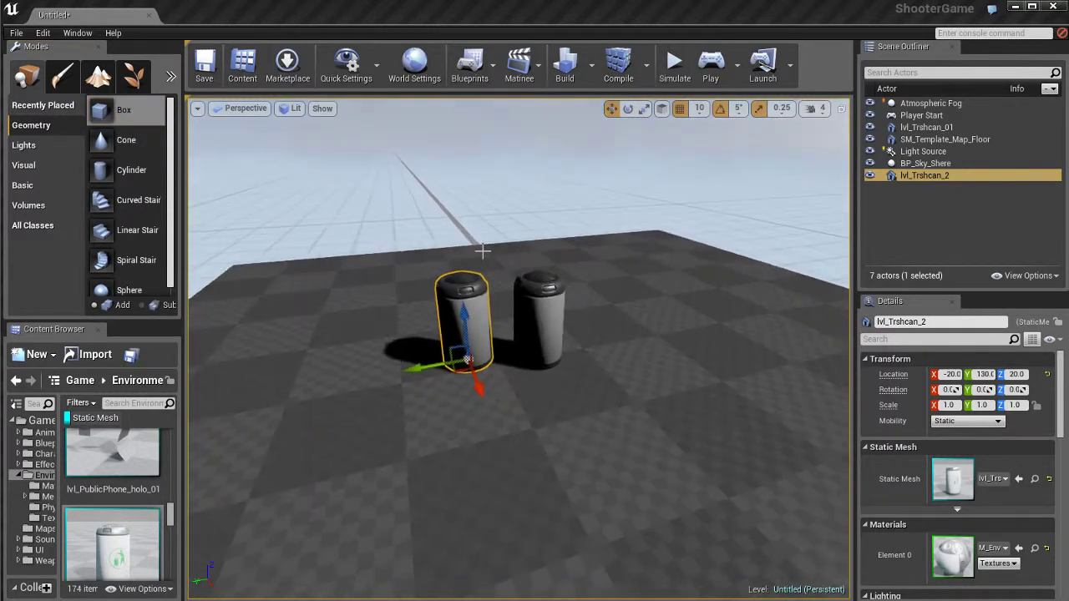
{"action": "mouse_move", "coordinate": [129, 114]}
{"action": "left_mouse_down"}
{"action": "mouse_move", "coordinate": [410, 329]}
{"action": "mouse_move", "coordinate": [604, 414]}
{"action": "mouse_move", "coordinate": [710, 348]}
{"action": "mouse_move", "coordinate": [610, 377]}
{"action": "mouse_move", "coordinate": [609, 391]}
{"action": "left_mouse_up"}
{"action": "scroll", "coordinate": [671, 287], "scroll_direction": "down", "scroll_amount": 5}
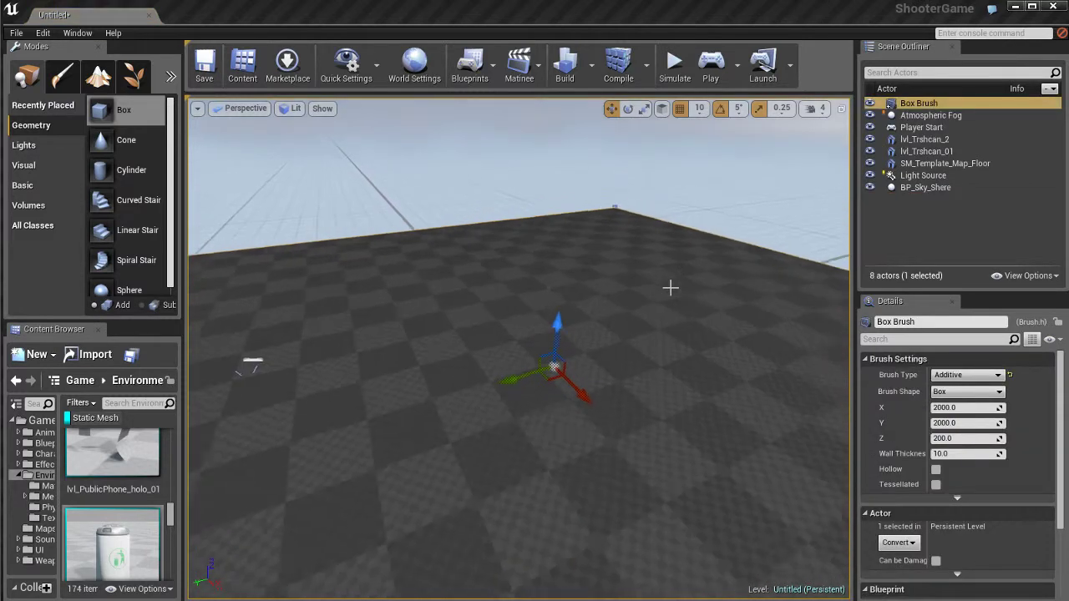
{"action": "mouse_move", "coordinate": [670, 287]}
{"action": "right_mouse_down"}
{"action": "mouse_move", "coordinate": [771, 320]}
{"action": "mouse_move", "coordinate": [744, 289]}
{"action": "mouse_move", "coordinate": [740, 276]}
{"action": "mouse_move", "coordinate": [754, 268]}
{"action": "mouse_move", "coordinate": [706, 312]}
{"action": "right_mouse_up"}
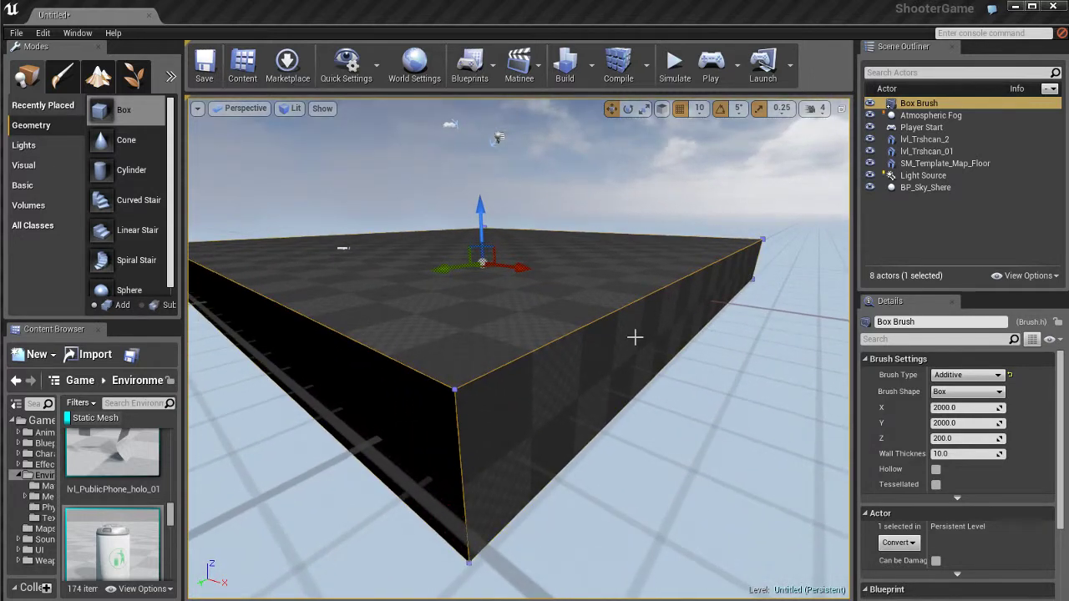
- Switch to geometry editing mode and pull one side face of the box brush inward
{"action": "key", "text": "shift+2"}
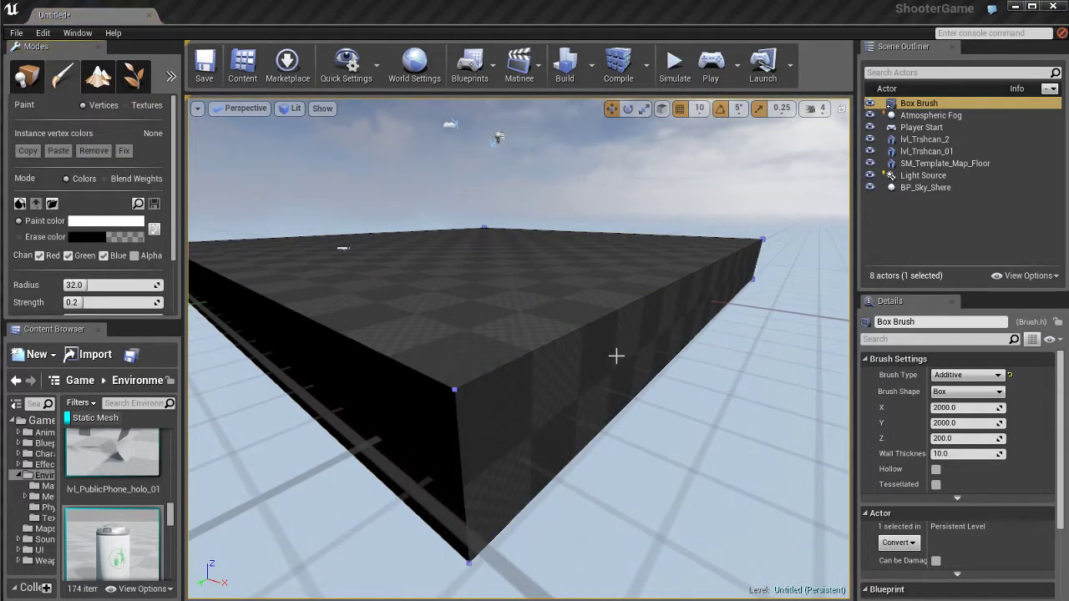
{"action": "key", "text": "shift+1"}
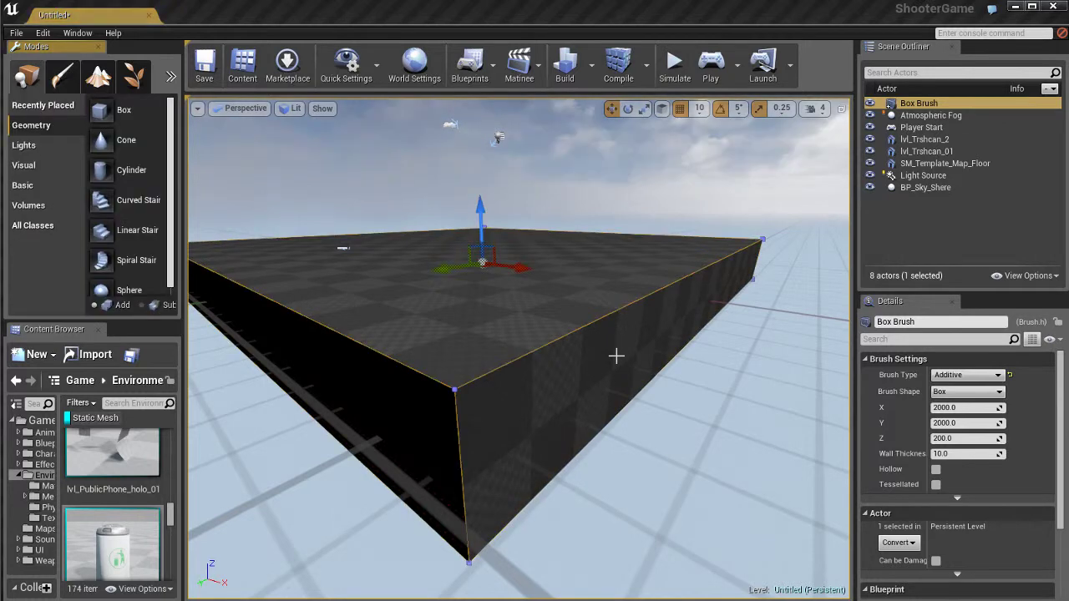
{"action": "left_click", "coordinate": [168, 79]}
{"action": "left_click", "coordinate": [213, 102]}
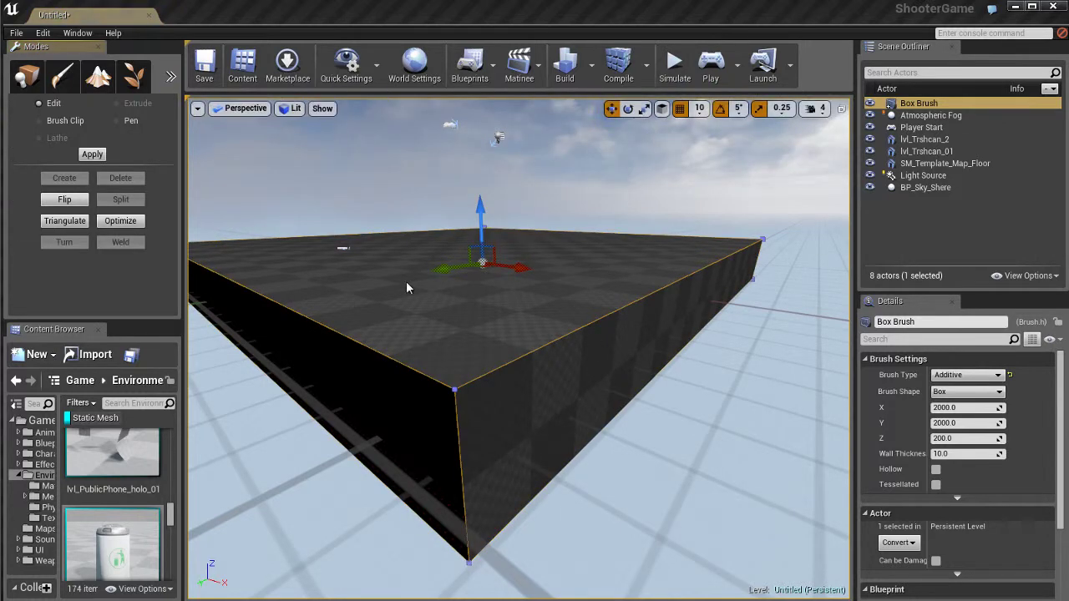
{"action": "left_click", "coordinate": [603, 377]}
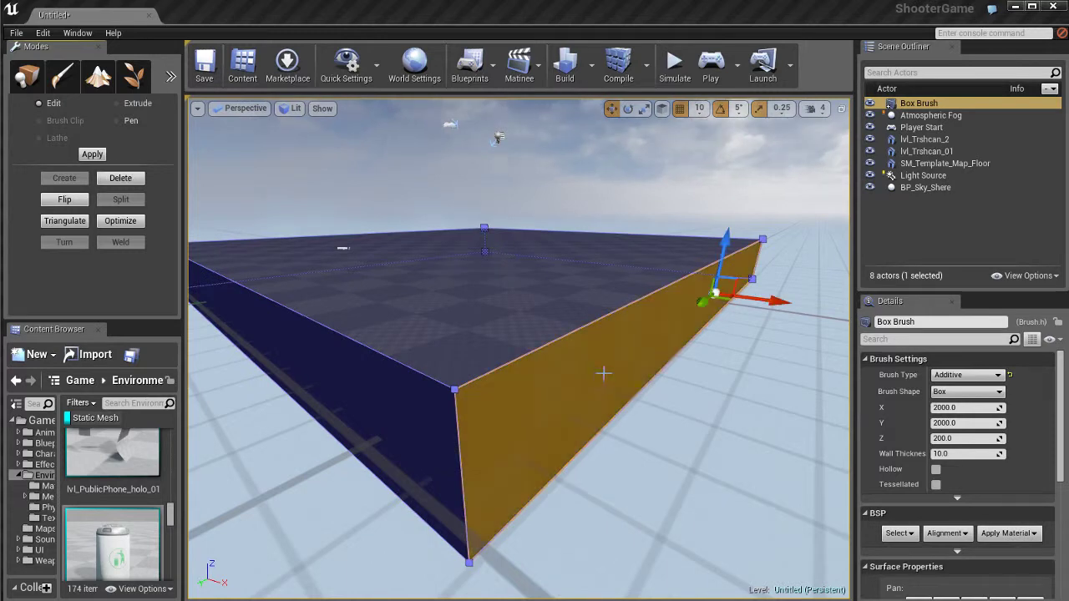
{"action": "mouse_move", "coordinate": [776, 302]}
{"action": "left_mouse_down"}
{"action": "mouse_move", "coordinate": [707, 297]}
{"action": "mouse_move", "coordinate": [601, 333]}
{"action": "left_mouse_up"}
{"action": "mouse_move", "coordinate": [601, 333]}
{"action": "right_mouse_down"}
{"action": "mouse_move", "coordinate": [655, 350]}
{"action": "mouse_move", "coordinate": [654, 334]}
{"action": "right_mouse_up"}
{"action": "left_click_drag", "start_coordinate": [654, 333], "coordinate": [558, 295]}
{"action": "right_click_drag", "start_coordinate": [604, 298], "coordinate": [538, 284]}
- Move the other side faces of the box brush inward to shrink its footprint
{"action": "left_click", "coordinate": [327, 310]}
{"action": "left_click_drag", "start_coordinate": [394, 328], "coordinate": [916, 218]}
{"action": "mouse_move", "coordinate": [507, 356]}
{"action": "right_mouse_down"}
{"action": "mouse_move", "coordinate": [529, 329]}
{"action": "mouse_move", "coordinate": [525, 317]}
{"action": "mouse_move", "coordinate": [489, 339]}
{"action": "mouse_move", "coordinate": [499, 344]}
{"action": "right_mouse_up"}
{"action": "key", "text": "w"}
{"action": "key", "text": "w"}
{"action": "left_click", "coordinate": [631, 344]}
{"action": "left_click_drag", "start_coordinate": [764, 349], "coordinate": [721, 383]}
- Raise the top face of the box brush so it stands well above the trash cans
{"action": "left_click", "coordinate": [526, 285]}
{"action": "left_click_drag", "start_coordinate": [599, 350], "coordinate": [605, 285], "text": "ctrl"}
{"action": "key", "text": "s"}
{"action": "right_click_drag", "start_coordinate": [550, 423], "coordinate": [549, 412]}
{"action": "key", "text": "w"}
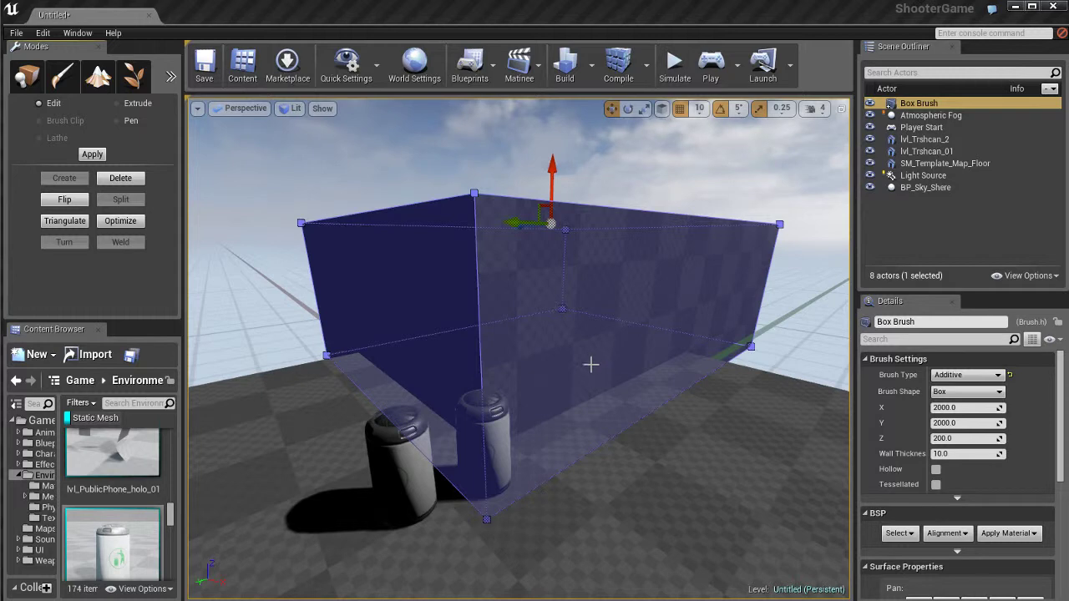
{"action": "right_click_drag", "start_coordinate": [590, 361], "coordinate": [584, 361]}
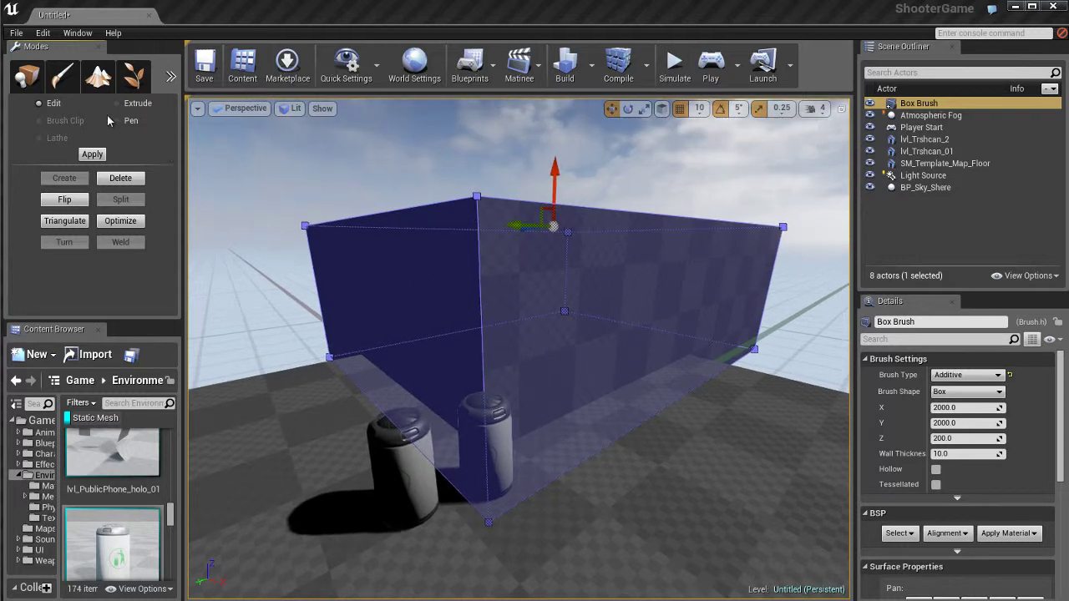
- Return to actor placement mode and delete the whole box brush
{"action": "left_click", "coordinate": [27, 75]}
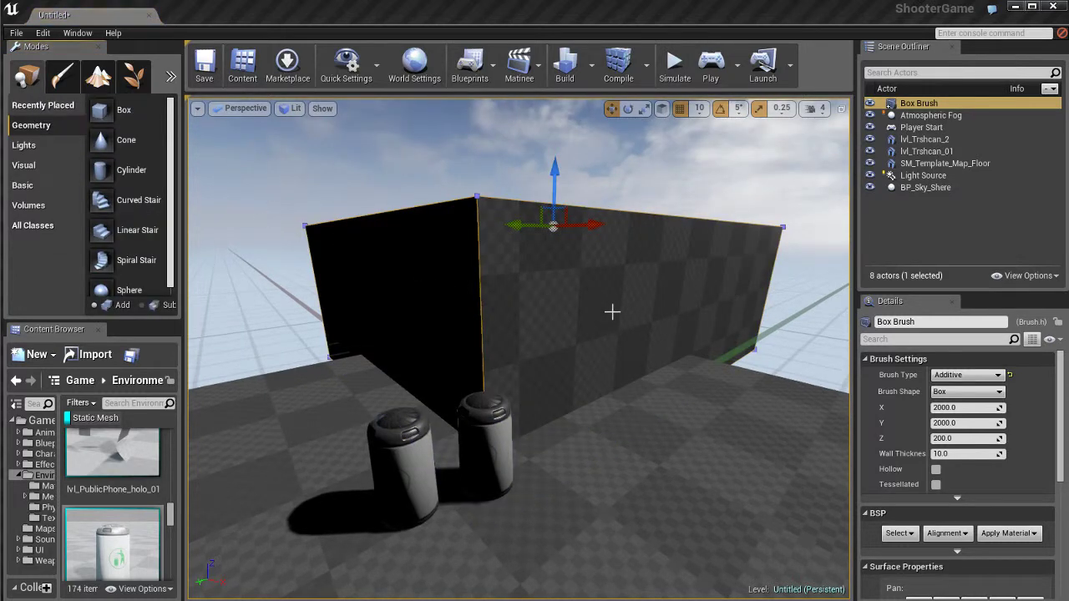
{"action": "key", "text": "s"}
{"action": "right_click_drag", "start_coordinate": [603, 296], "coordinate": [618, 258]}
{"action": "left_click", "coordinate": [618, 251]}
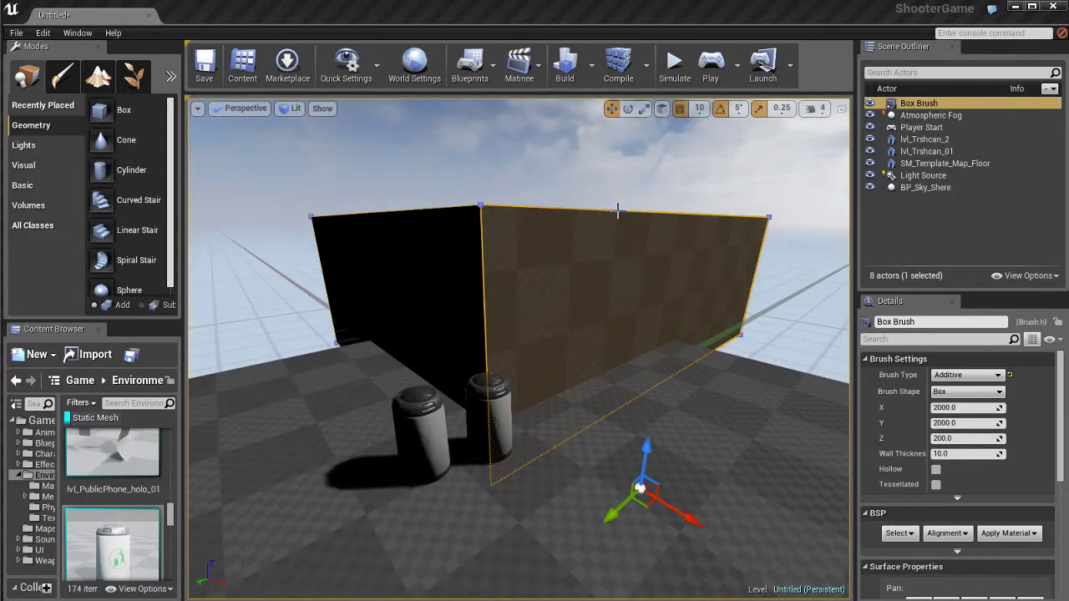
{"action": "left_click", "coordinate": [617, 211]}
{"action": "right_click_drag", "start_coordinate": [617, 210], "coordinate": [620, 309]}
{"action": "key", "text": "s"}
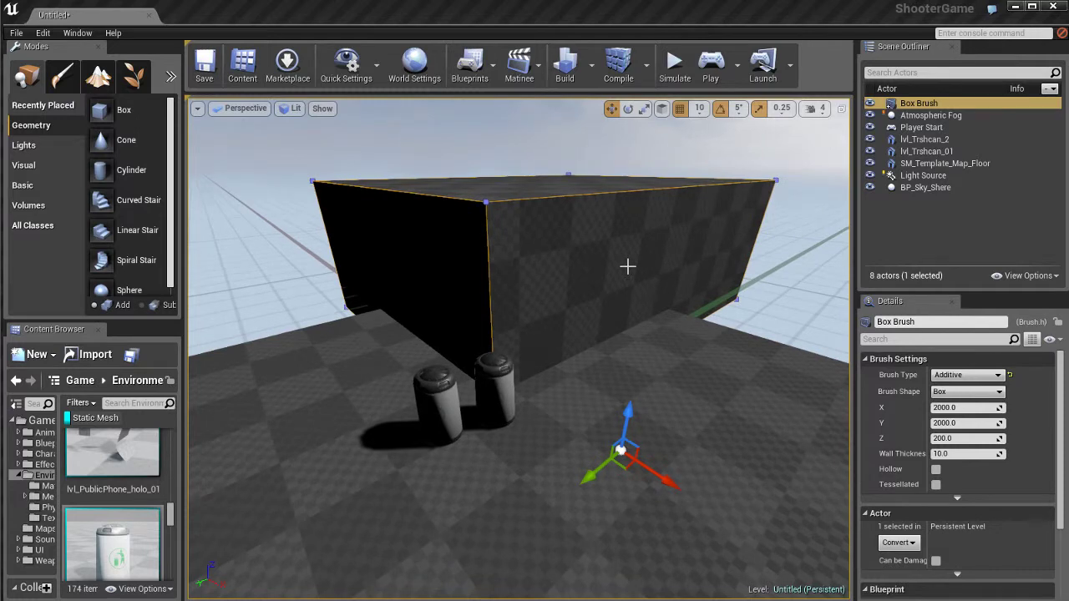
{"action": "key", "text": "Delete"}
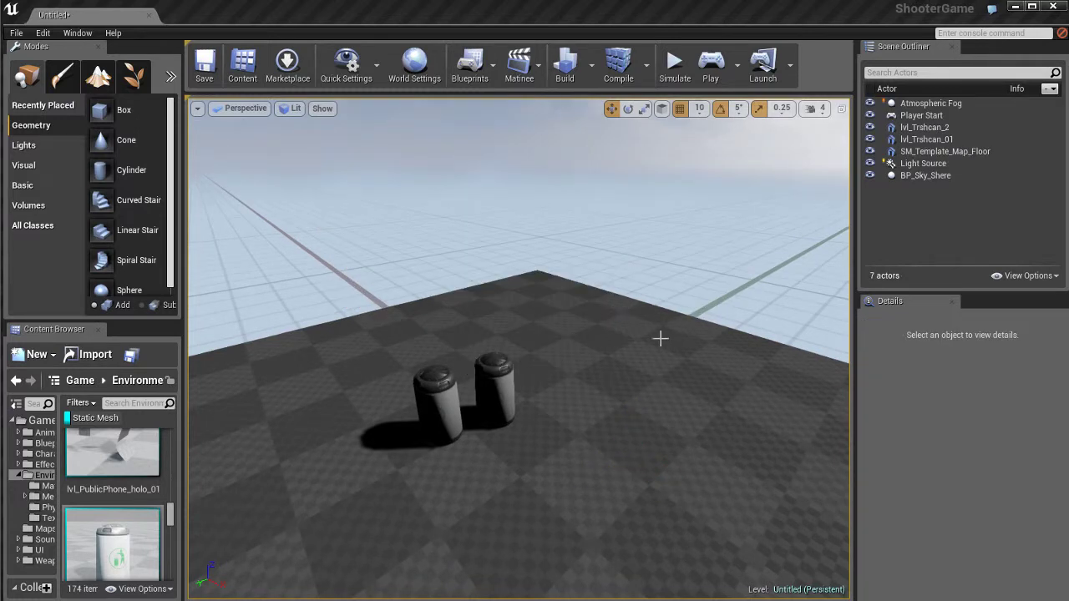
- Place a Point Light beside the trash cans and raise it above the floor to about X -50, Y 210, Z 85
{"action": "left_click", "coordinate": [59, 150]}
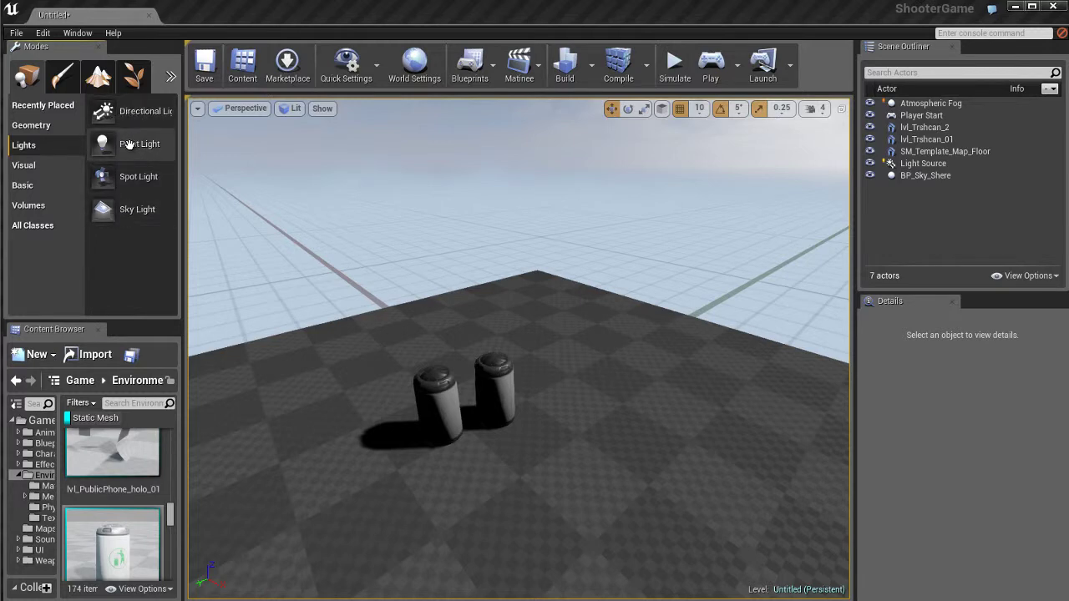
{"action": "left_click_drag", "start_coordinate": [128, 144], "coordinate": [371, 448]}
{"action": "right_click_drag", "start_coordinate": [554, 410], "coordinate": [583, 399]}
{"action": "key", "text": "w"}
{"action": "mouse_move", "coordinate": [582, 398]}
{"action": "left_mouse_down", "text": "ctrl"}
{"action": "mouse_move", "coordinate": [584, 362]}
{"action": "mouse_move", "coordinate": [585, 386]}
{"action": "left_mouse_up", "text": "ctrl"}
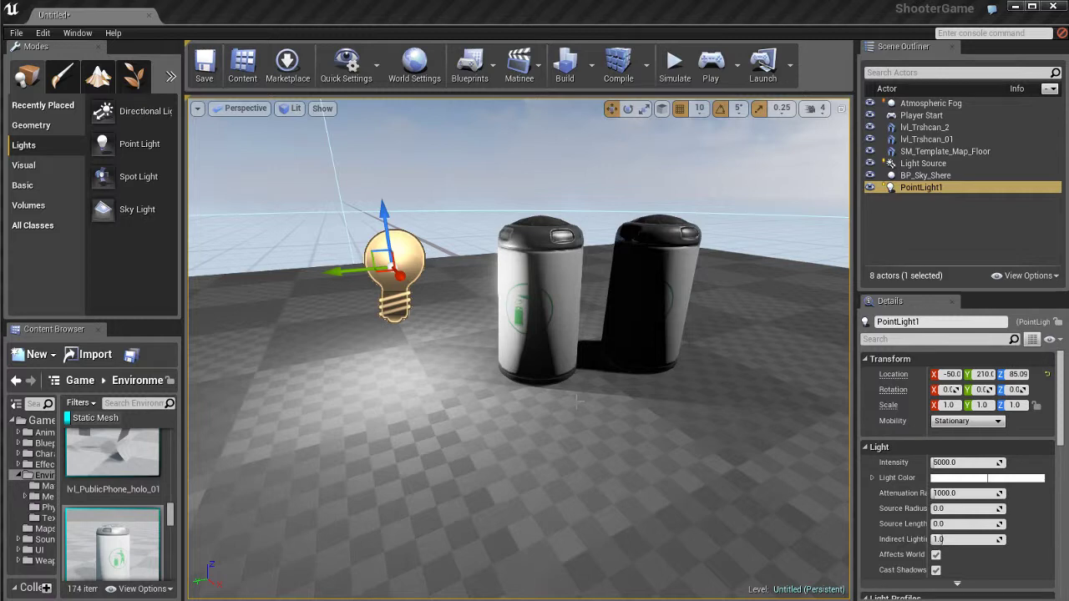
- Scale the point light down to an attenuation radius of about 220.6
{"action": "key", "text": "r"}
{"action": "left_click_drag", "start_coordinate": [514, 392], "coordinate": [69, 393], "text": "ctrl"}
{"action": "right_click_drag", "start_coordinate": [517, 395], "coordinate": [549, 395]}
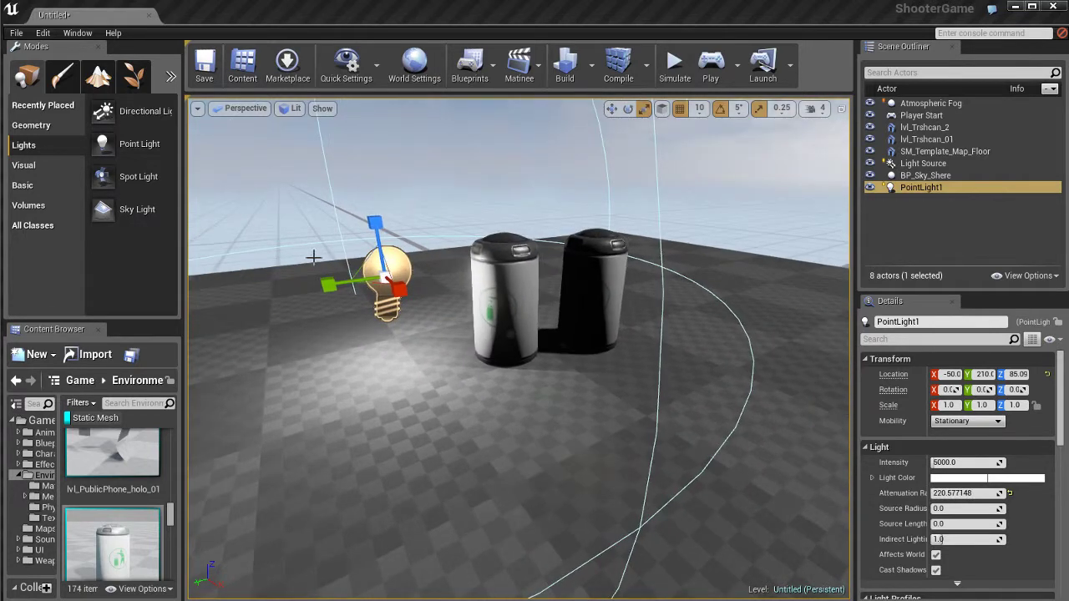
- Place a Box Trigger by the point light, enlarge it, and move it in front of the trash cans at X 80, Y 190, Z 100
{"action": "left_click", "coordinate": [51, 166]}
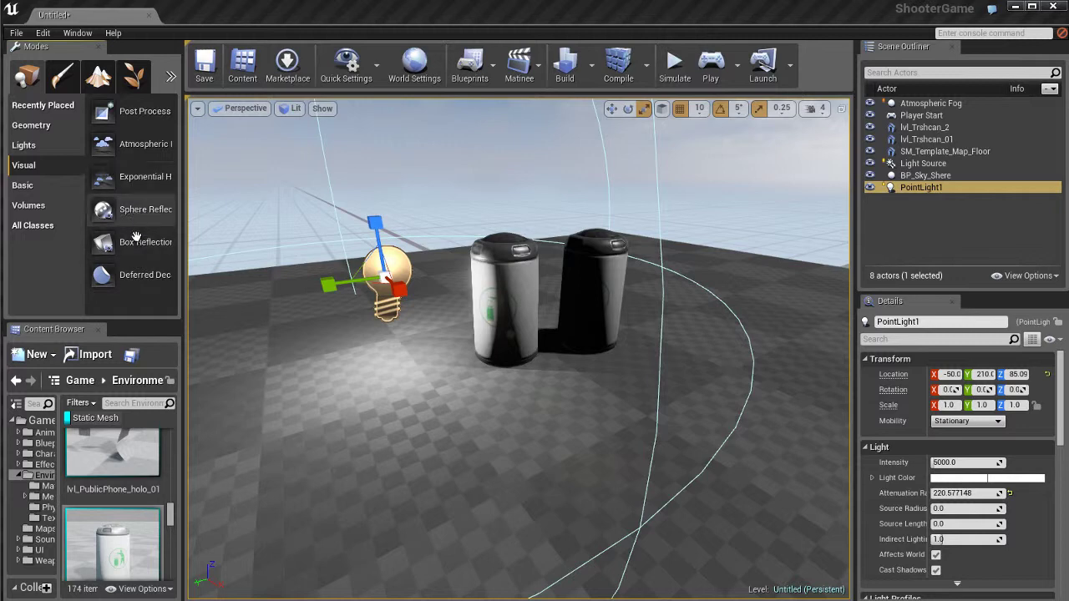
{"action": "left_click", "coordinate": [40, 185]}
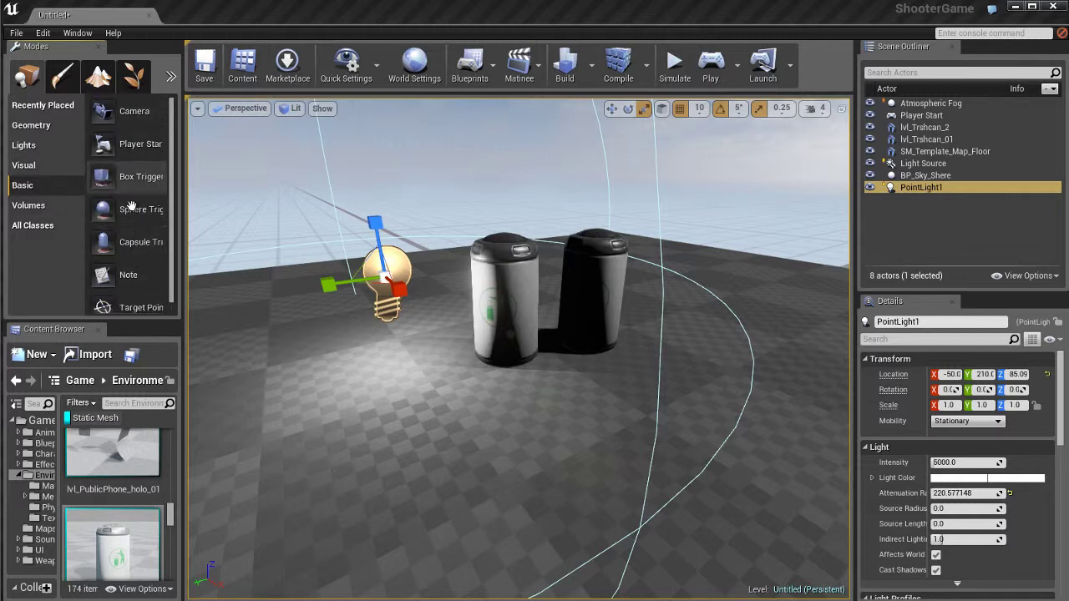
{"action": "left_click_drag", "start_coordinate": [129, 176], "coordinate": [424, 352]}
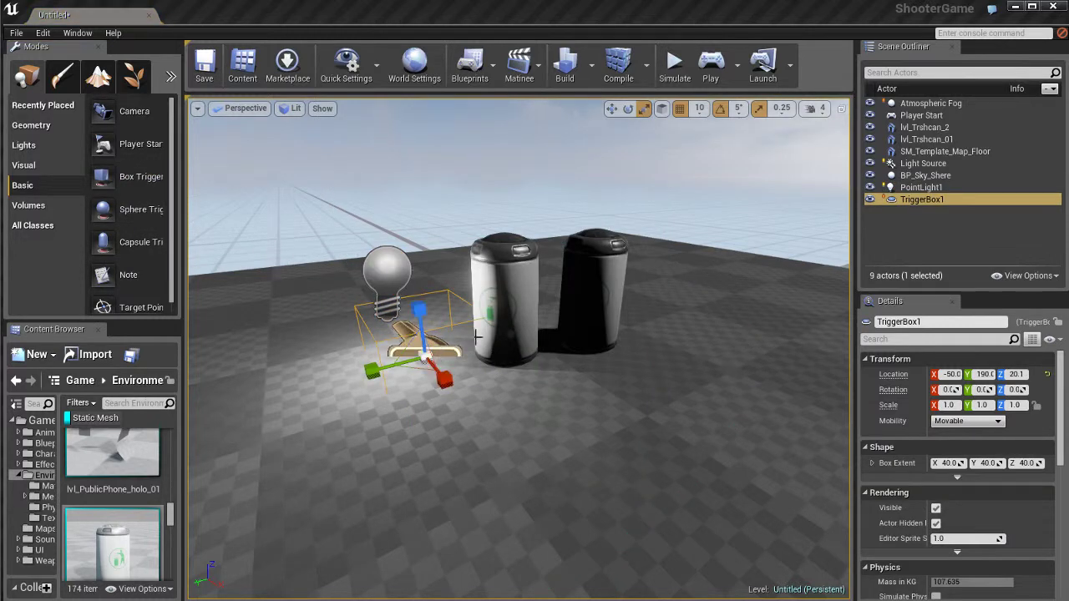
{"action": "left_click_drag", "start_coordinate": [505, 346], "coordinate": [599, 359], "text": "ctrl"}
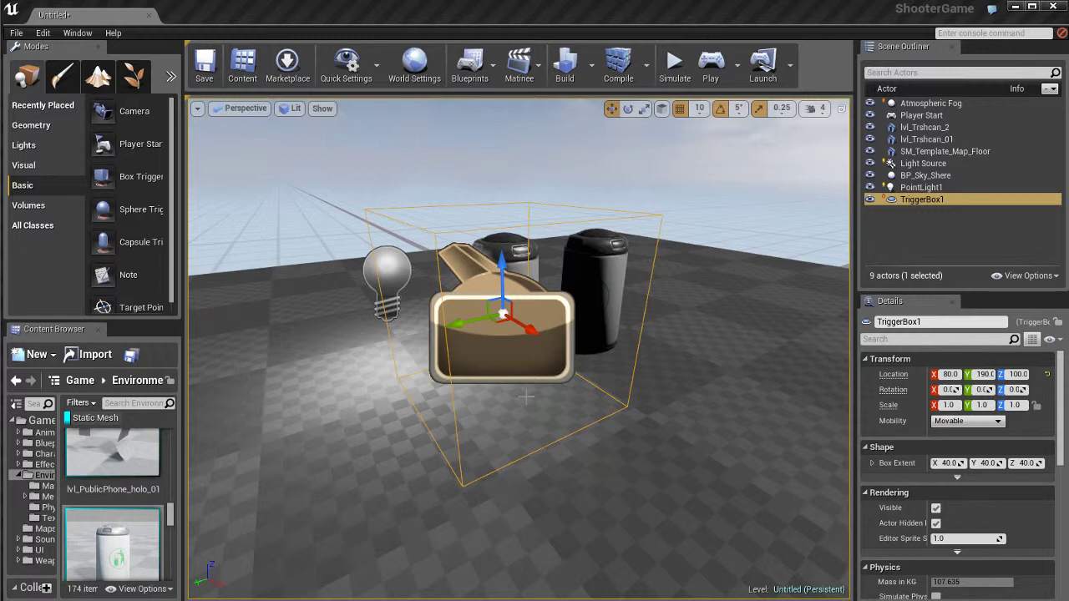
{"action": "right_click_drag", "start_coordinate": [540, 395], "coordinate": [589, 397]}
{"action": "scroll", "coordinate": [591, 397], "scroll_direction": "down", "scroll_amount": 5}
{"action": "scroll", "coordinate": [592, 396], "scroll_direction": "up", "scroll_amount": 2}
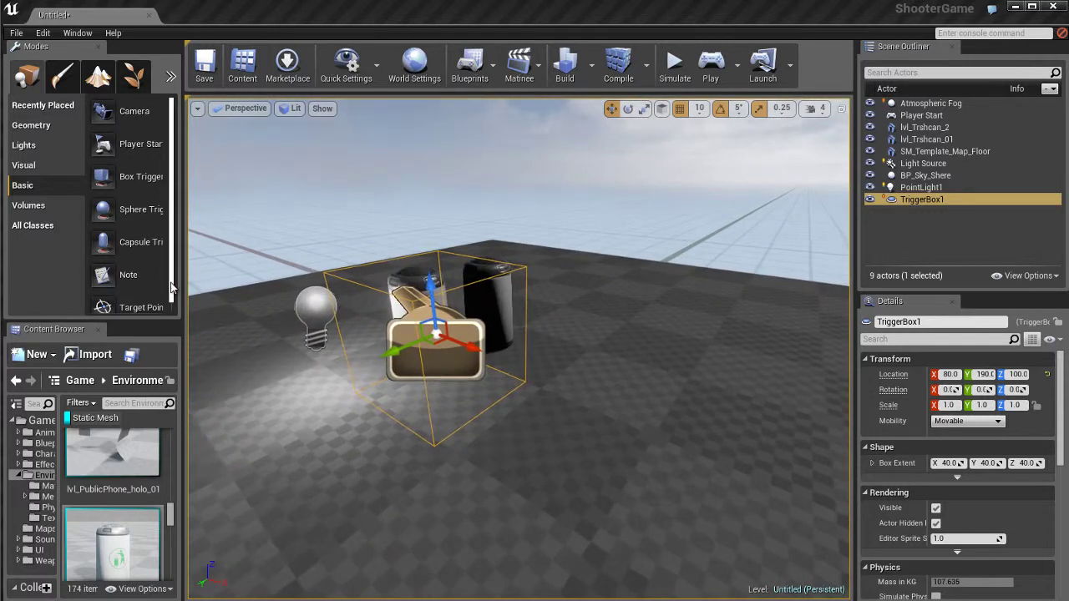
- Look through the remaining Basic actors and the available volume types
{"action": "scroll", "coordinate": [119, 178], "scroll_direction": "down", "scroll_amount": 1}
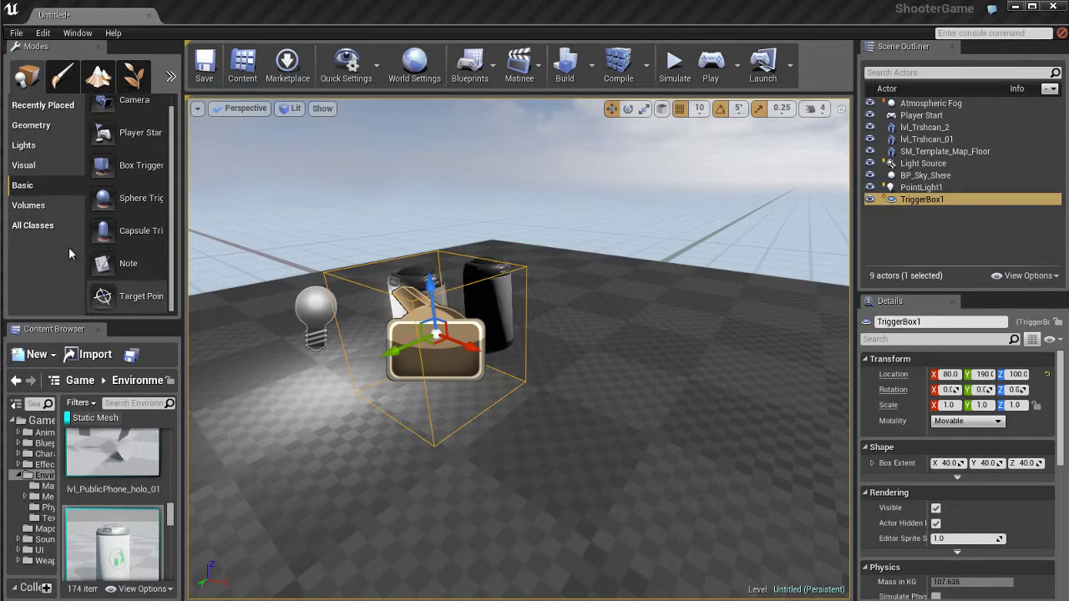
{"action": "left_click", "coordinate": [55, 209]}
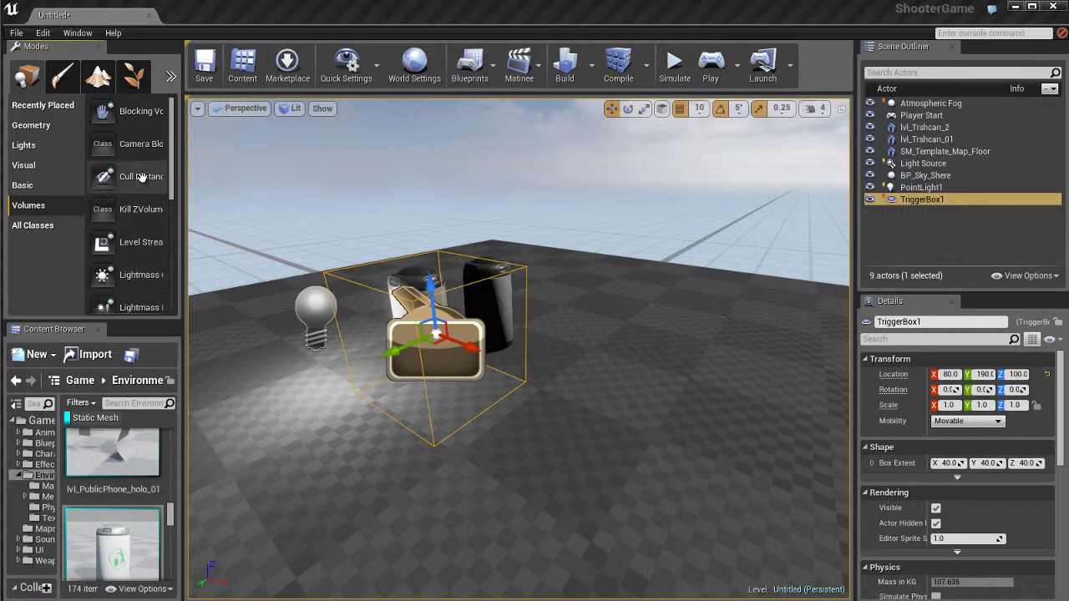
{"action": "scroll", "coordinate": [127, 187], "scroll_direction": "down", "scroll_amount": 5}
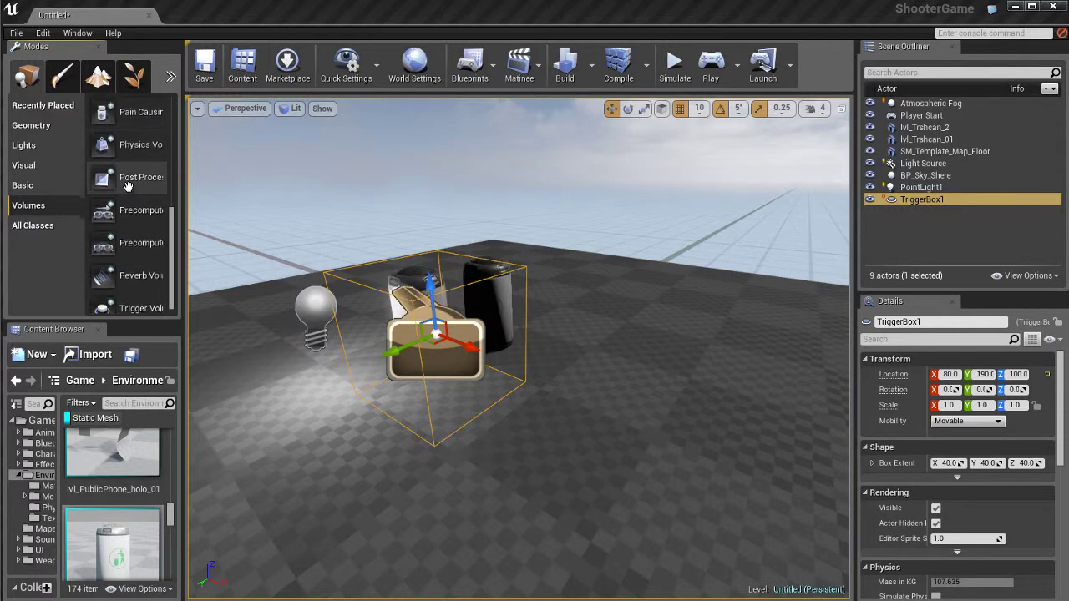
{"action": "scroll", "coordinate": [127, 186], "scroll_direction": "up", "scroll_amount": 5}
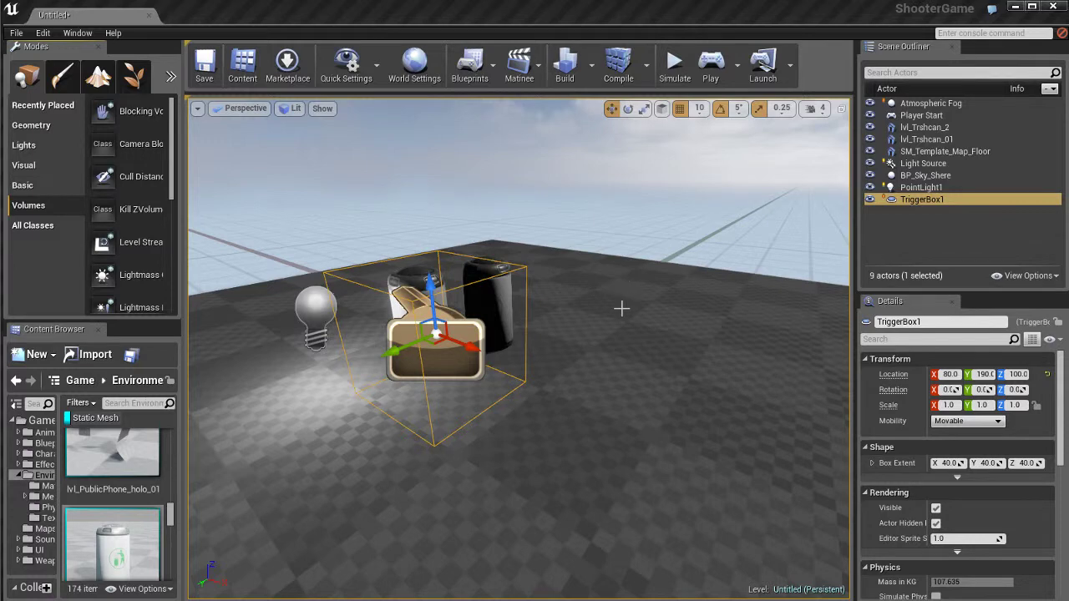
{"action": "right_click_drag", "start_coordinate": [624, 307], "coordinate": [583, 303]}
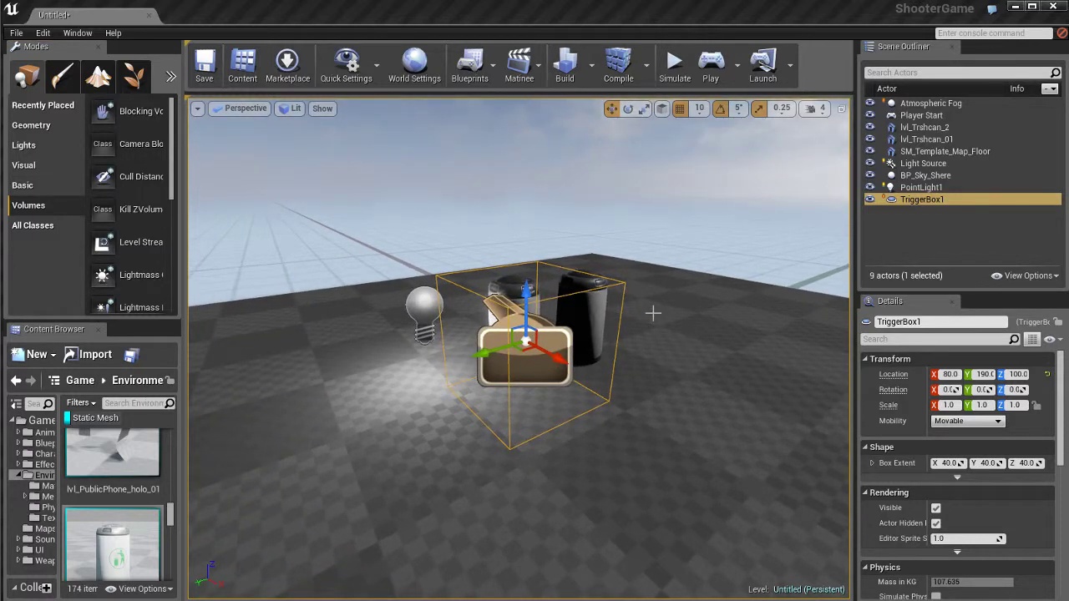